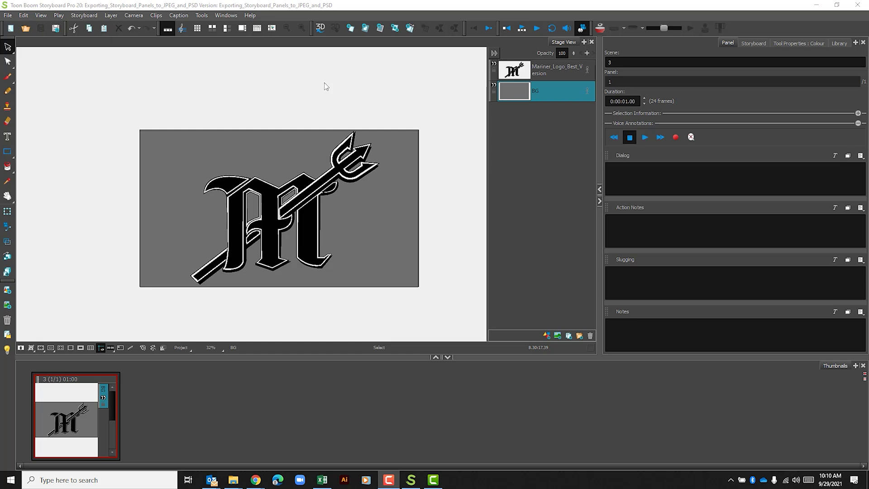
Open the Export to Bitmap dialog from File > Export > Bitmap
click(10, 19)
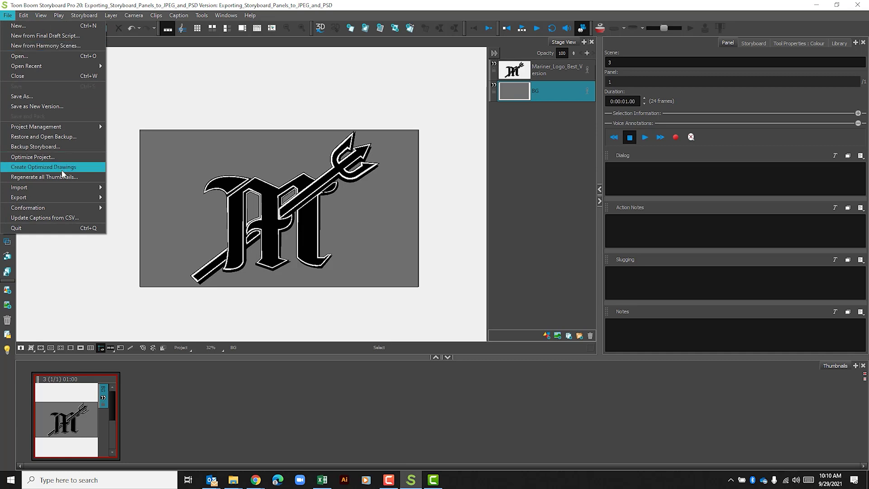
mouse_move(78, 201)
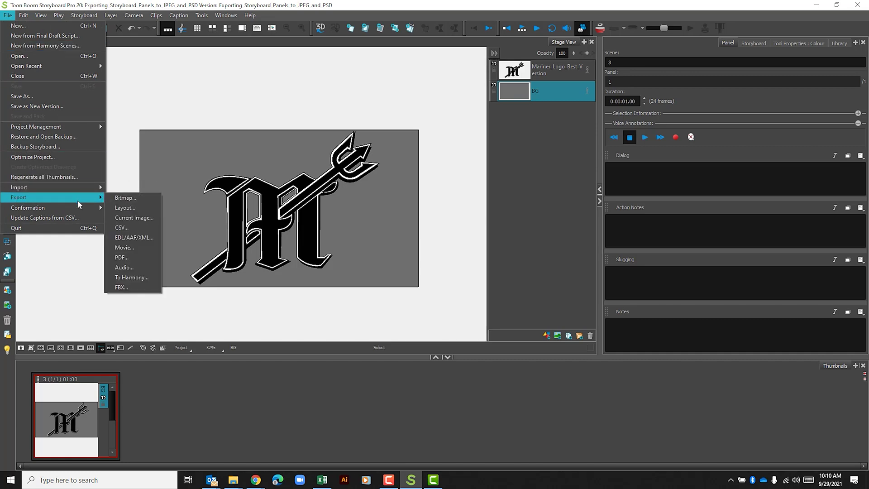
click(147, 199)
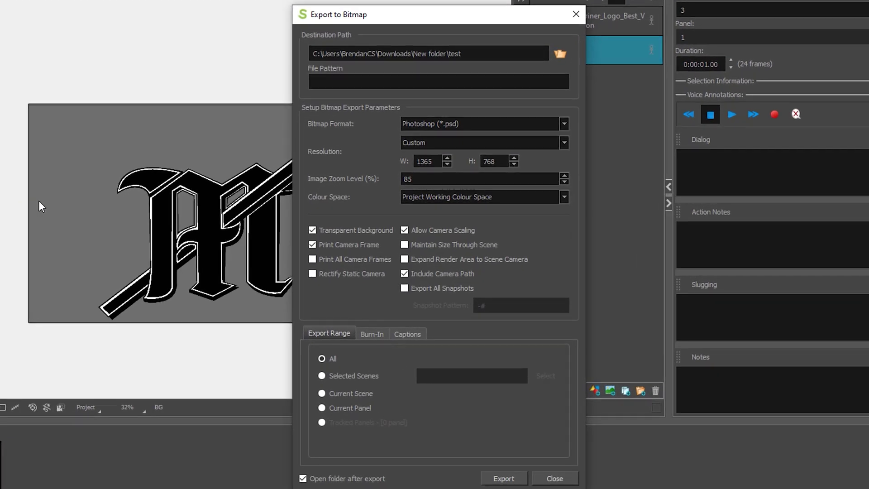
Browse to Desktop > Exporting Storyboard Panels to JPEG and PSD > Exports as the destination
click(555, 56)
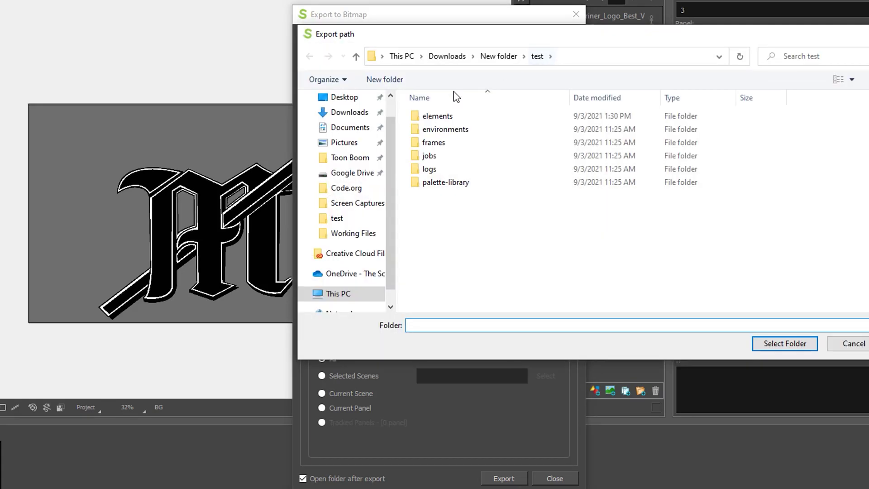
click(344, 97)
click(511, 143)
double_click(545, 169)
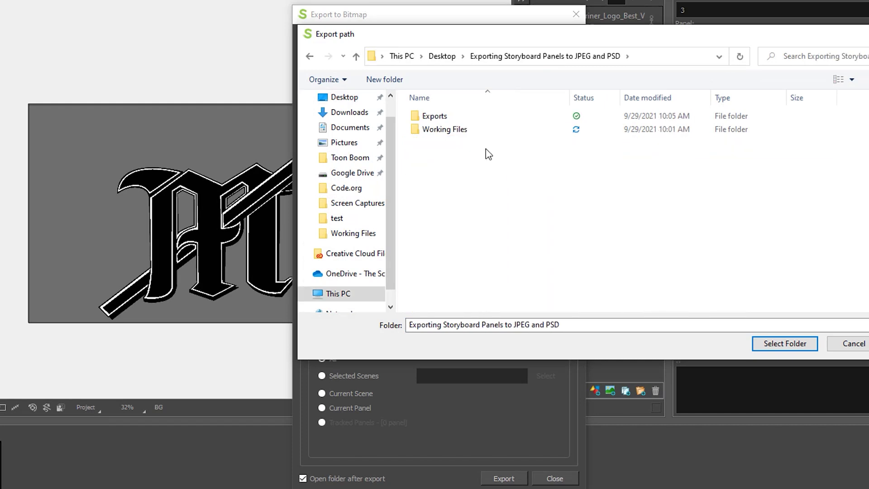
click(477, 118)
double_click(477, 122)
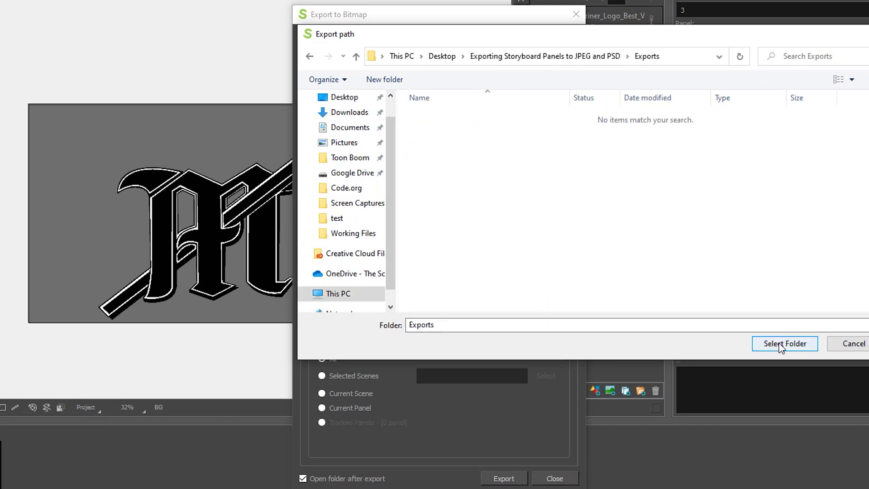
Confirm the Exports folder and keep the PSD at custom 1365 × 767 without transparent background
click(784, 345)
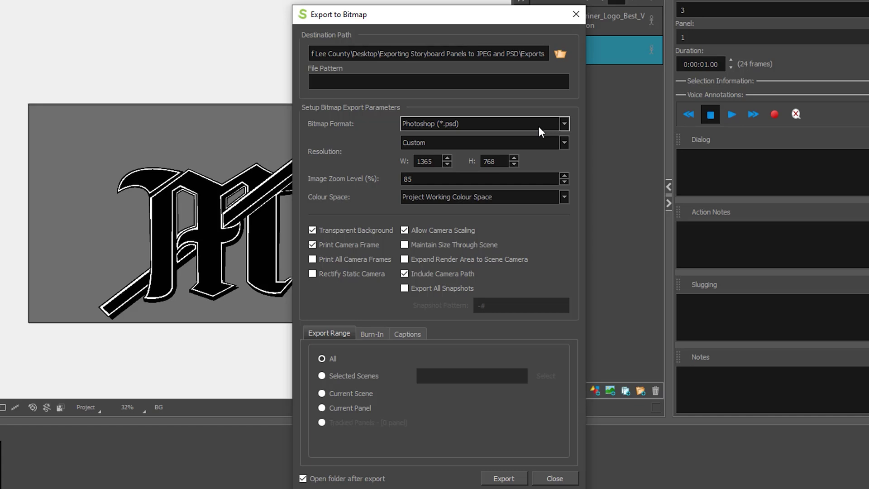
click(549, 141)
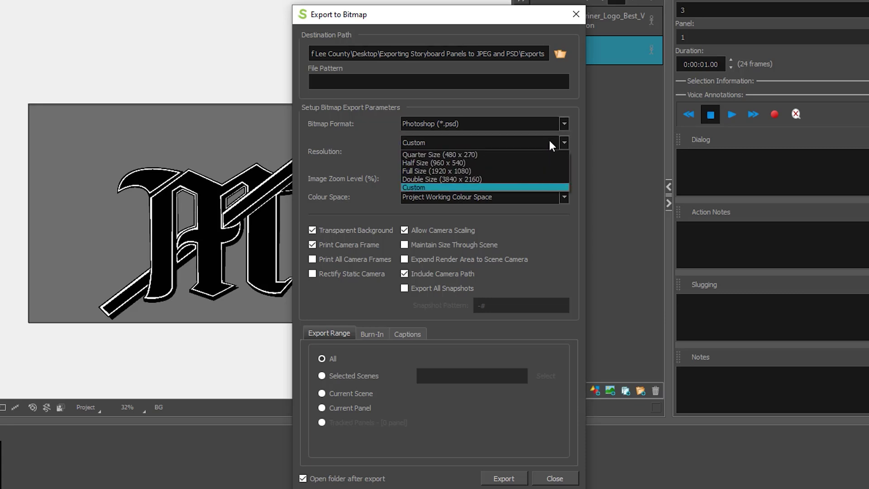
click(549, 141)
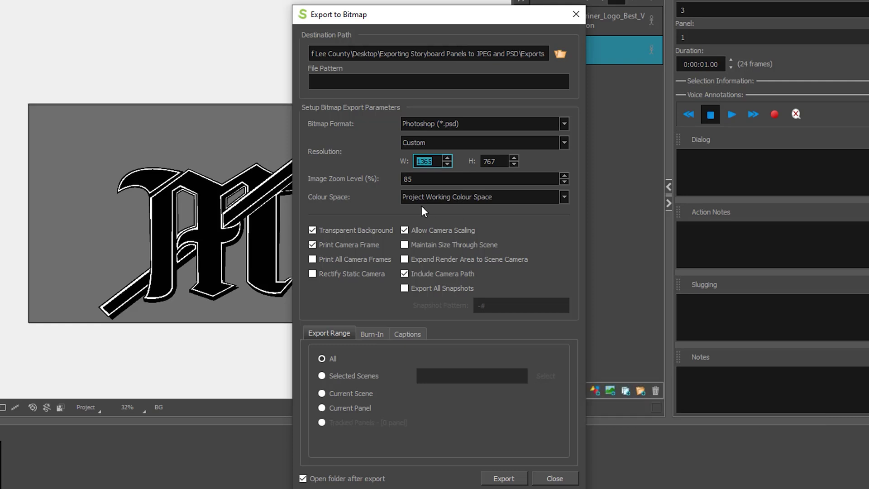
click(312, 230)
Export the logo panel as a PSD and open it in Photoshop from the Exports folder
click(506, 481)
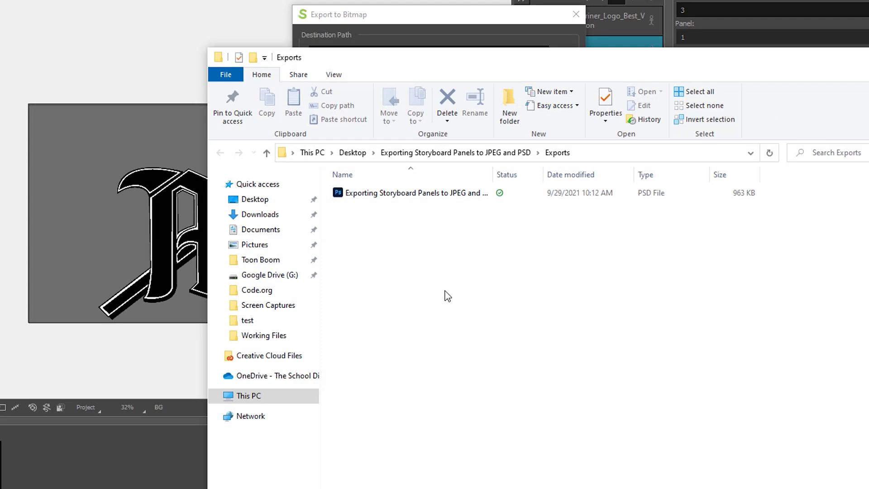
click(434, 202)
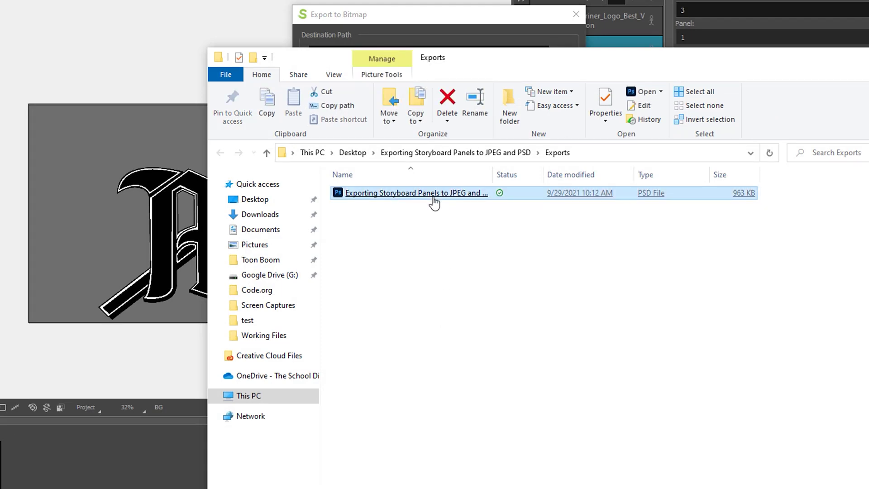
double_click(433, 202)
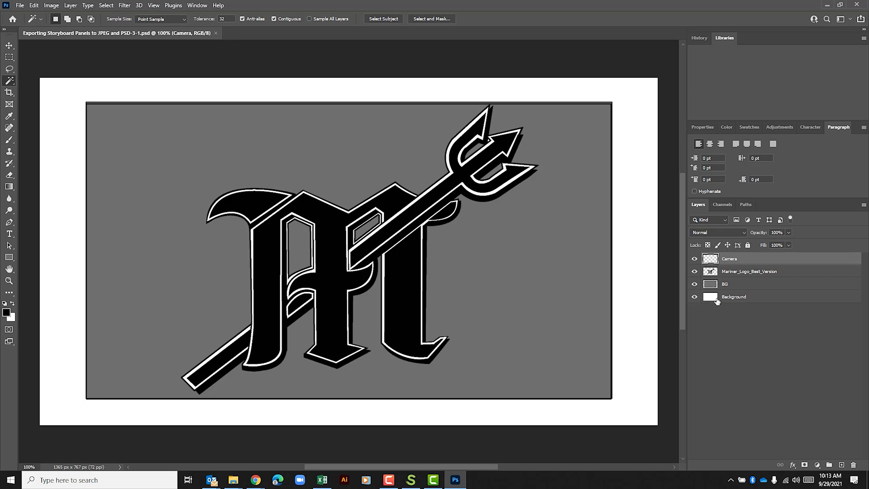
Hide the Background and Camera layers of the exported PSD, then return to Storyboard Pro
click(695, 297)
click(693, 298)
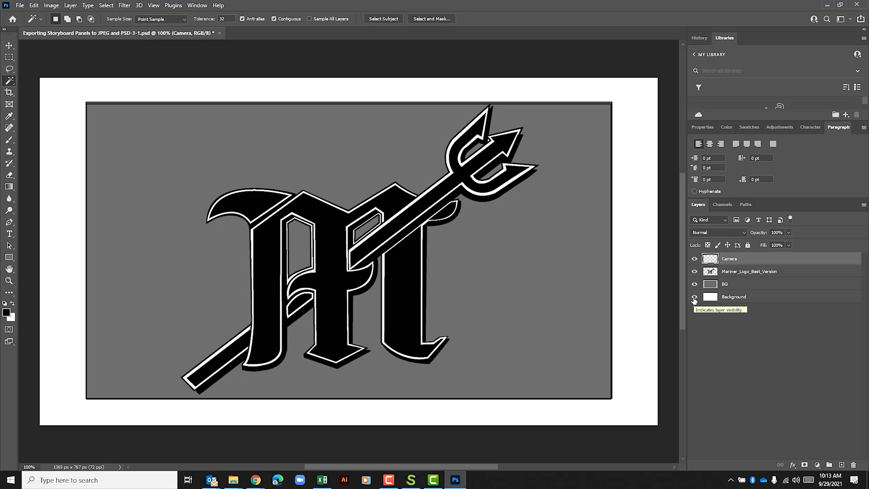
click(710, 284)
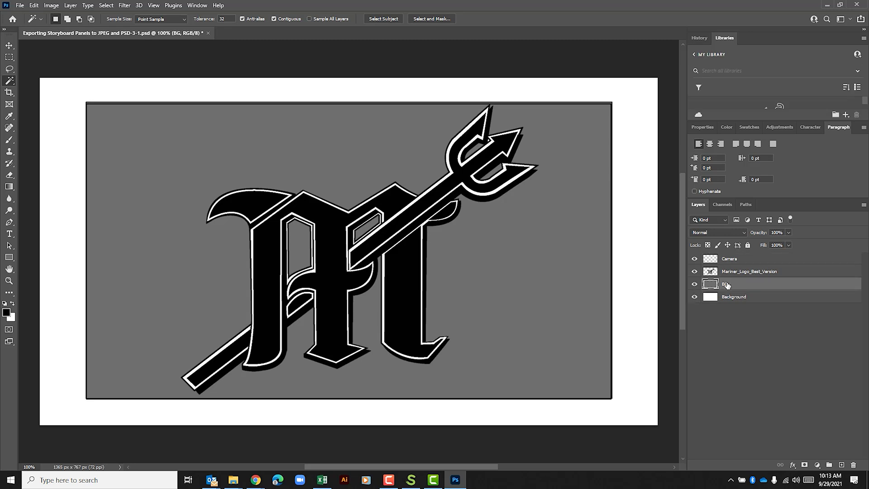
click(694, 297)
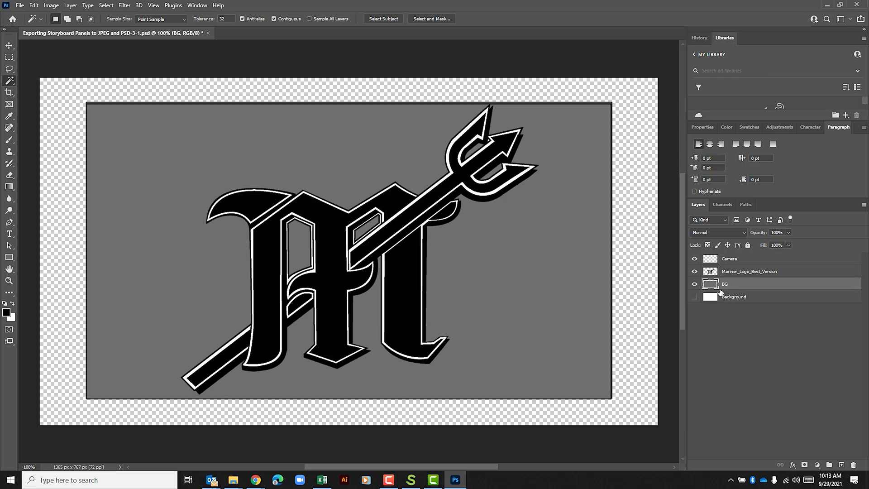
click(694, 259)
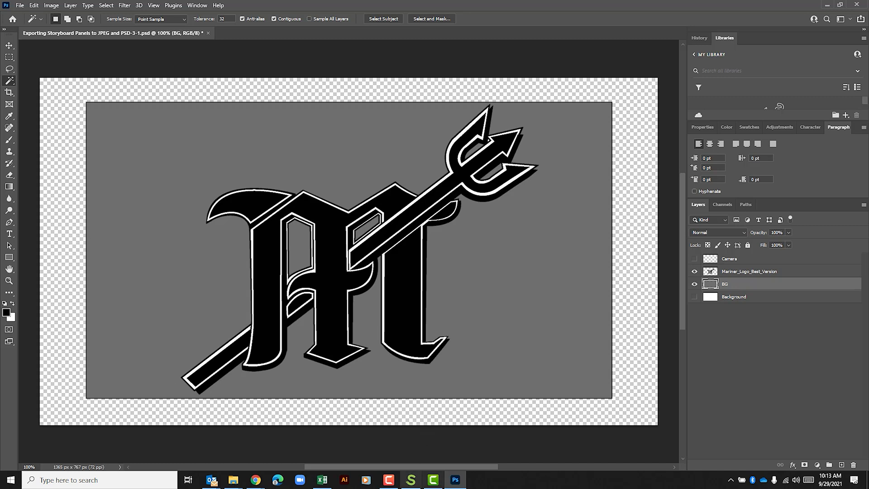
click(412, 480)
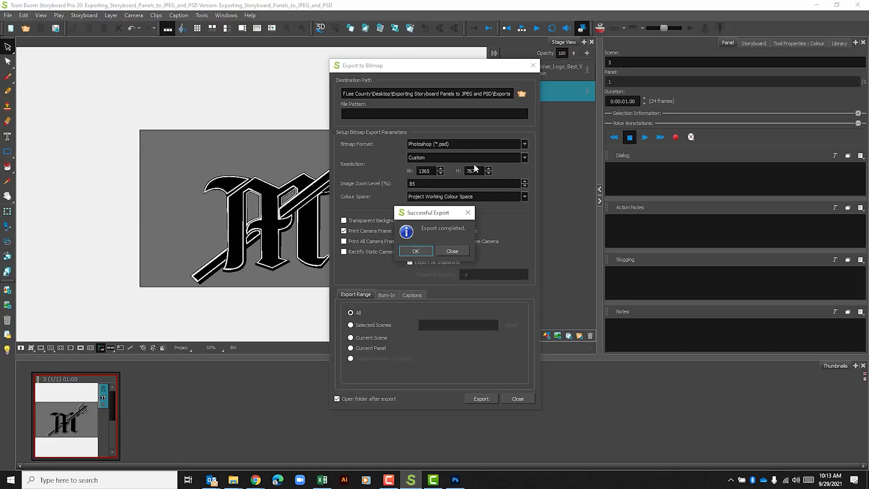
Dismiss the export success message, close Export to Bitmap, and switch to Photoshop
click(425, 251)
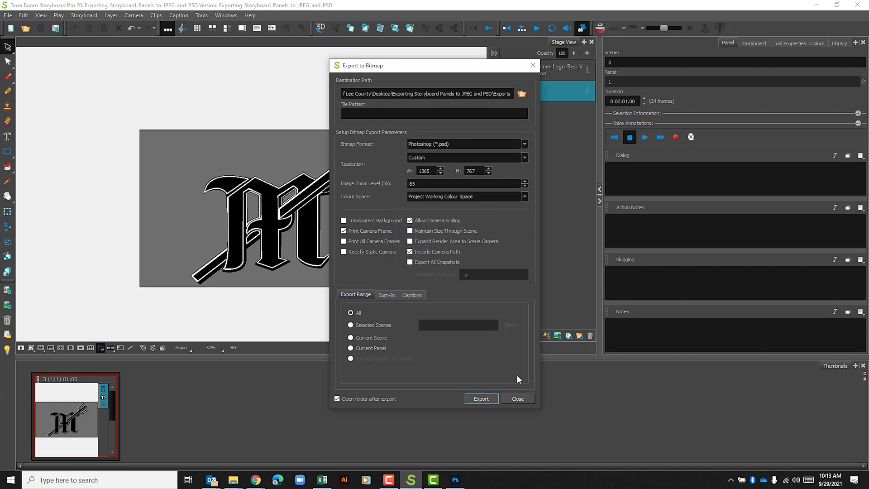
click(518, 398)
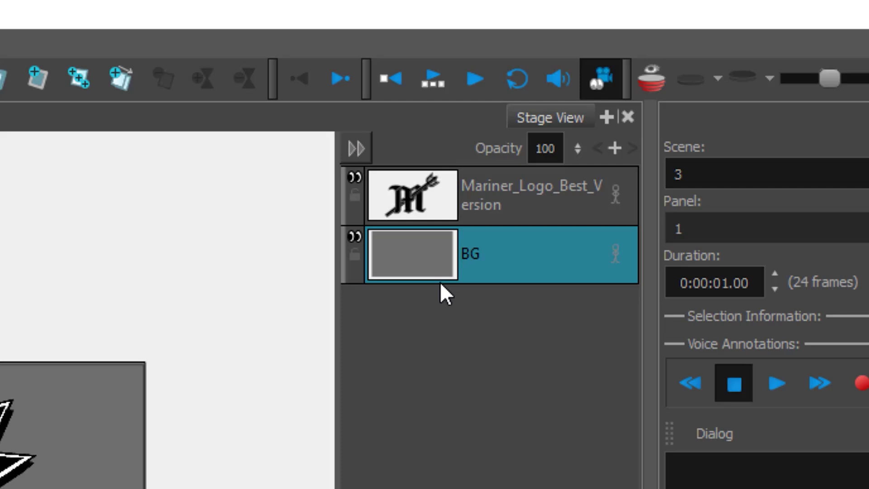
click(426, 241)
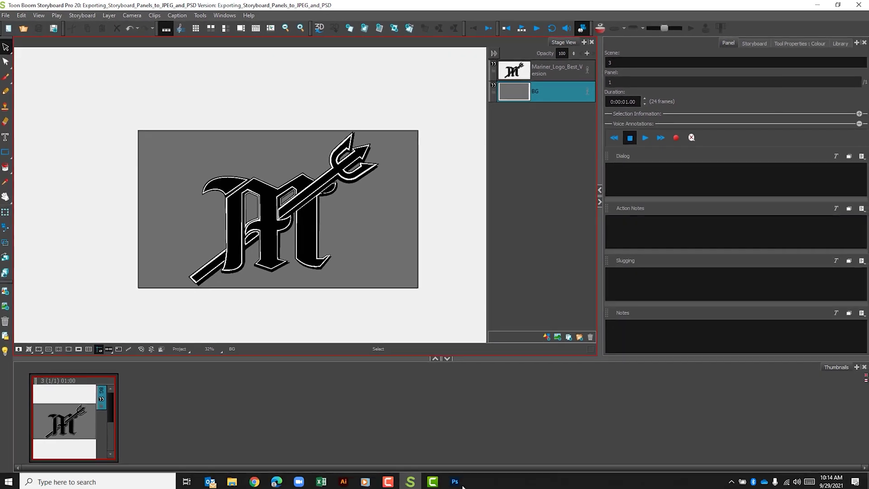
click(455, 480)
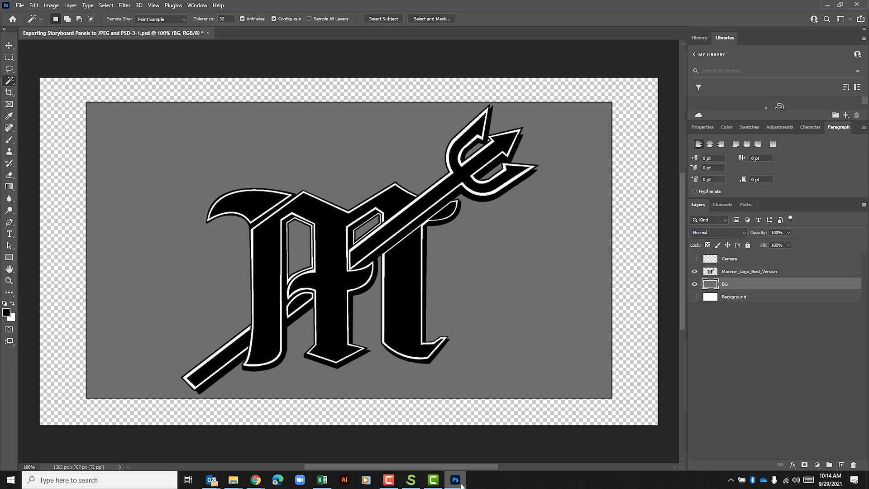
Turn the Camera layer back on to outline the grey background, then return to Storyboard Pro
click(694, 259)
click(695, 262)
click(695, 262)
click(695, 262)
click(695, 261)
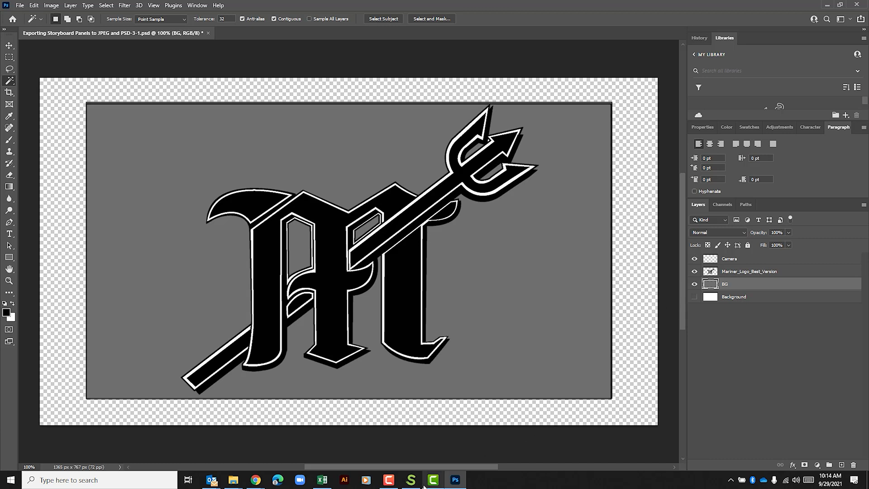
click(411, 479)
click(9, 16)
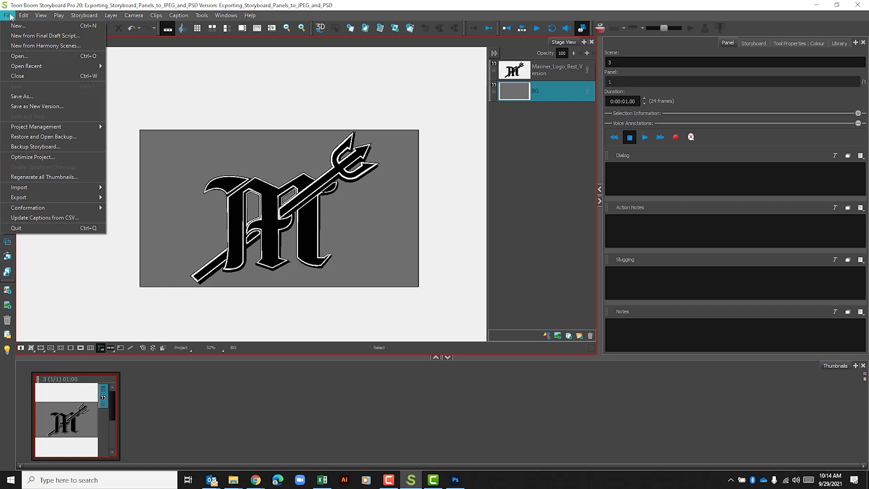
Reopen Export to Bitmap and switch the bitmap format to Jpeg (*.jpg)
mouse_move(72, 197)
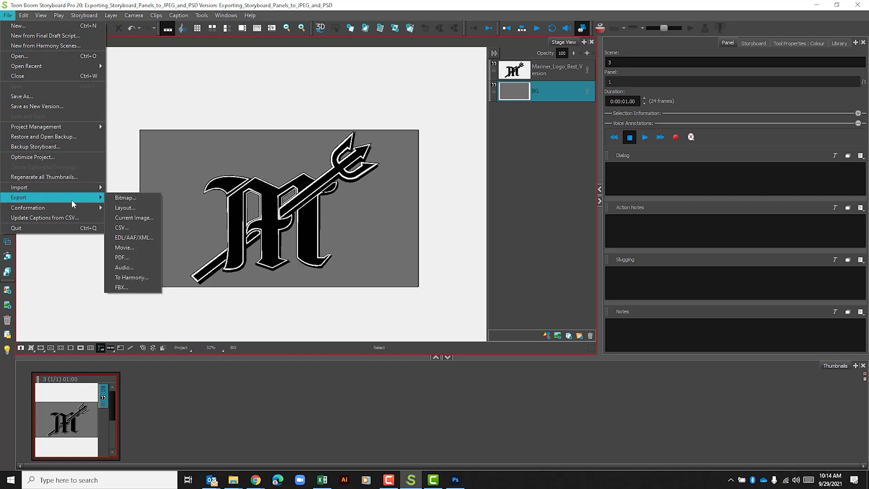
click(145, 198)
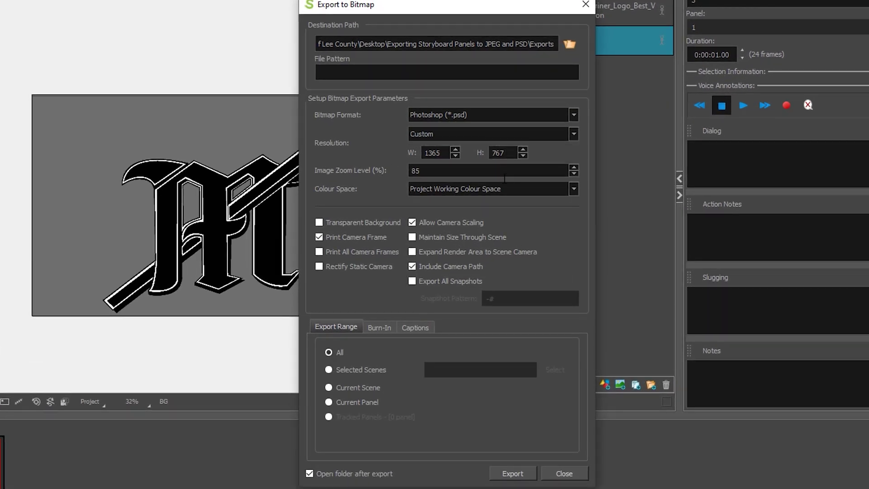
click(452, 116)
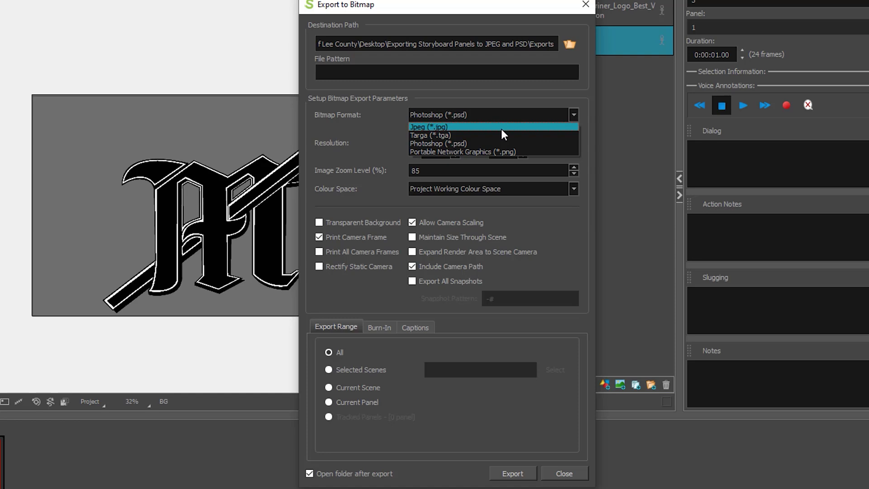
click(501, 129)
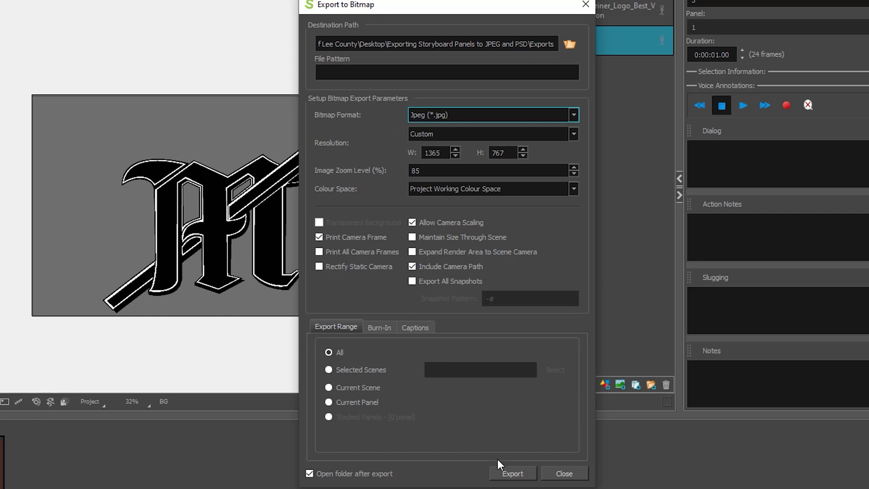
Export the logo panel as a JPEG and open the resulting JPG in Photos
click(513, 473)
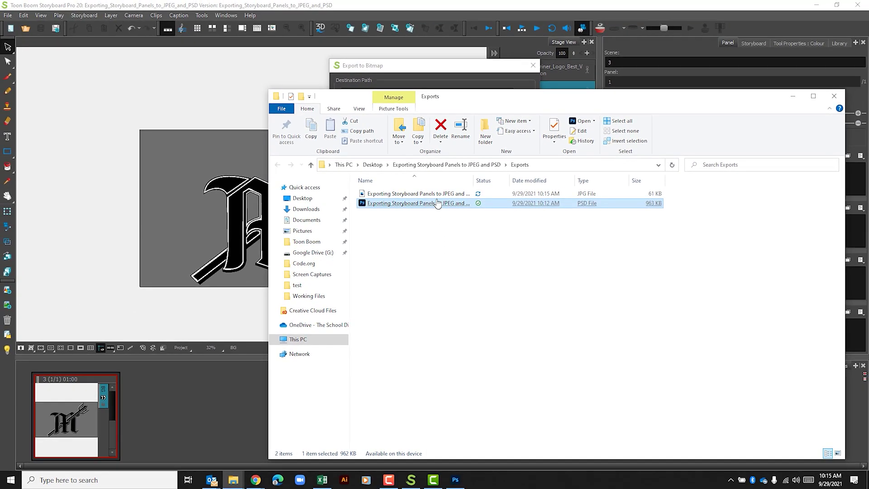
click(428, 195)
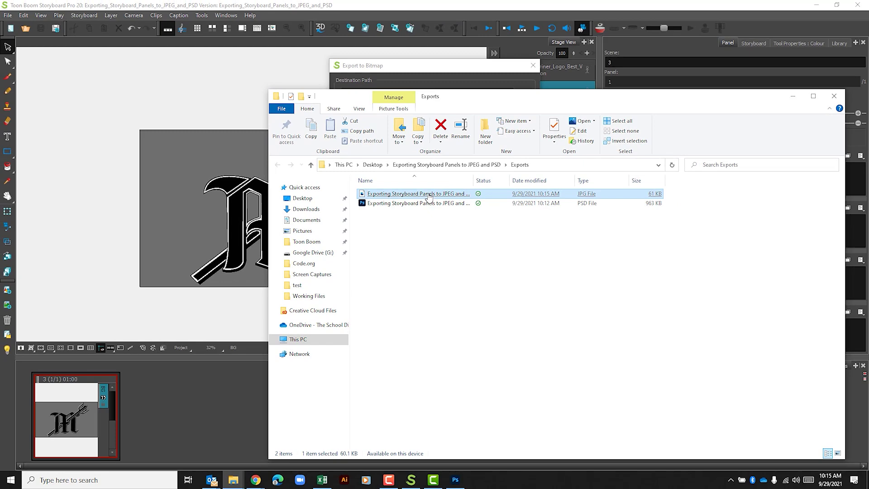
double_click(428, 195)
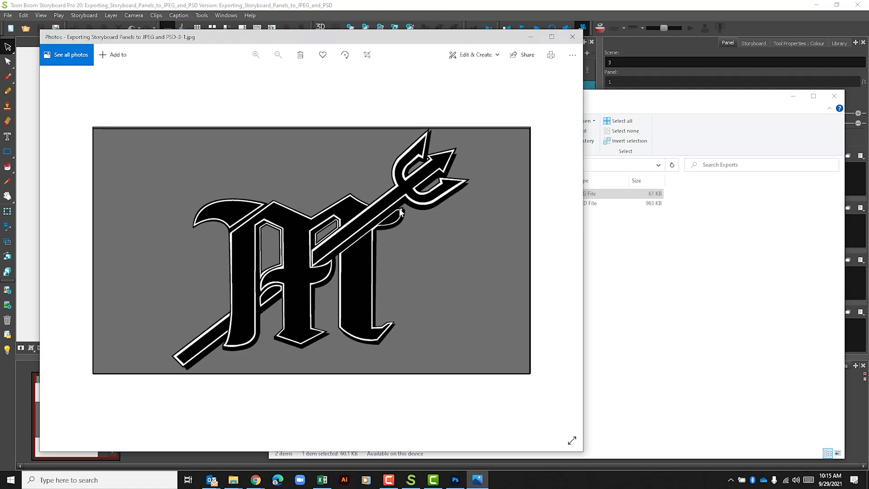
Close the Photos viewer after reviewing the exported logo image
click(572, 37)
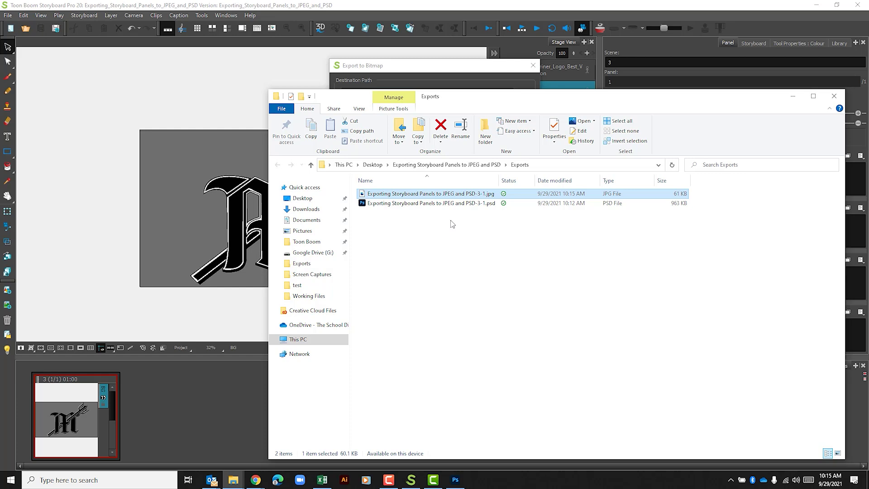
Rename the JPG to 'Exporting Storyboard Panels to JPEG and PSD.jpg' by deleting the -3-1 suffix
right_click(433, 199)
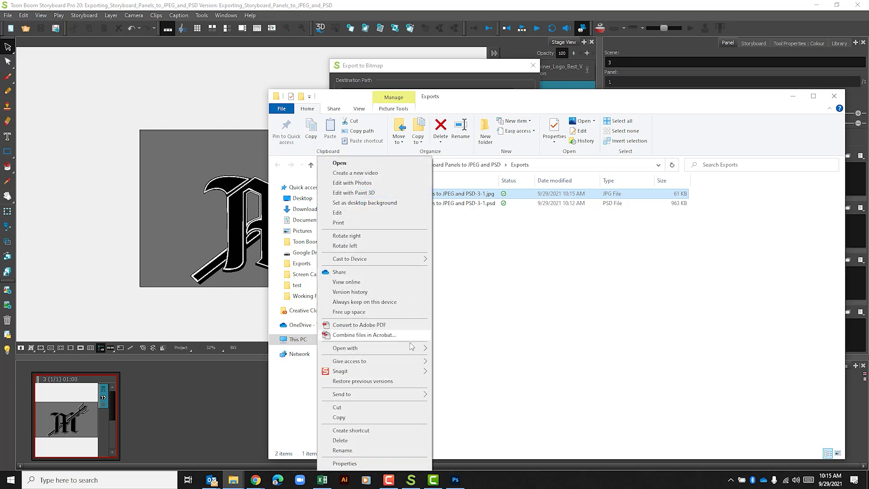
click(397, 455)
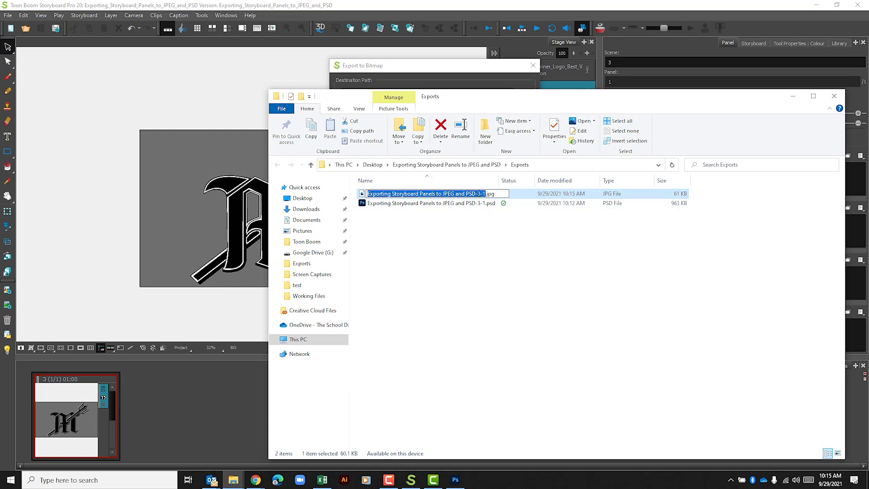
drag(475, 193, 486, 194)
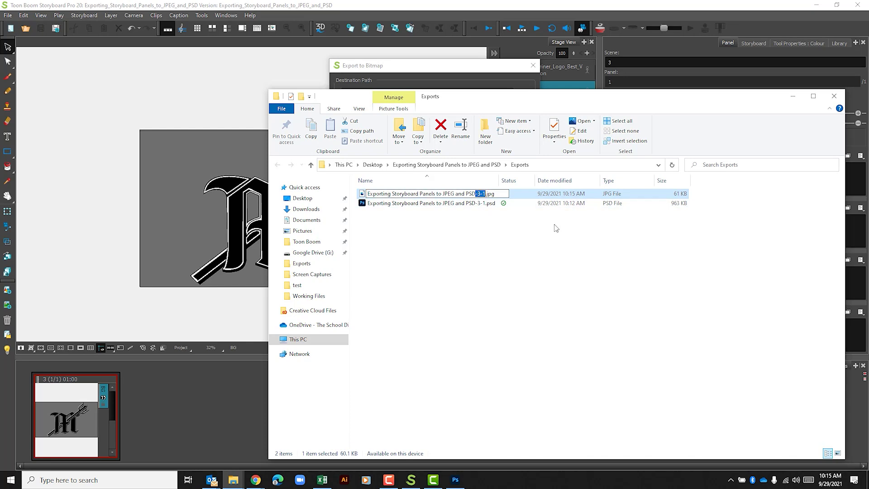
key(BackSpace)
click(556, 228)
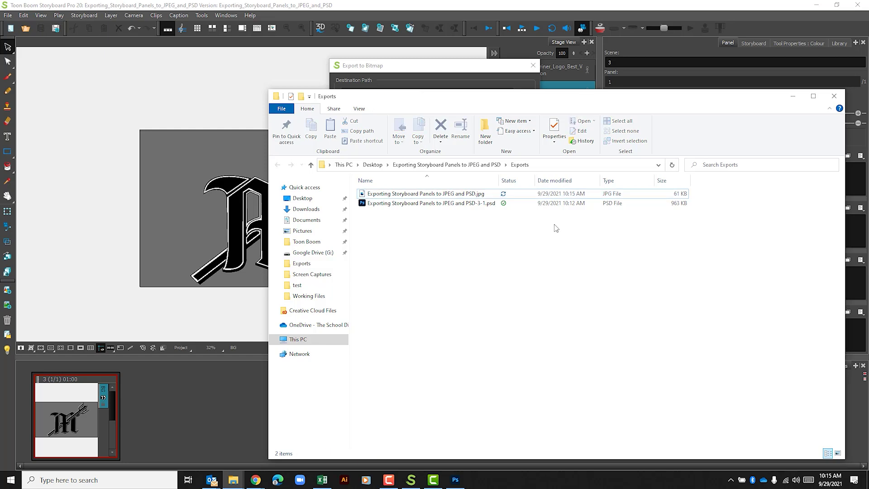